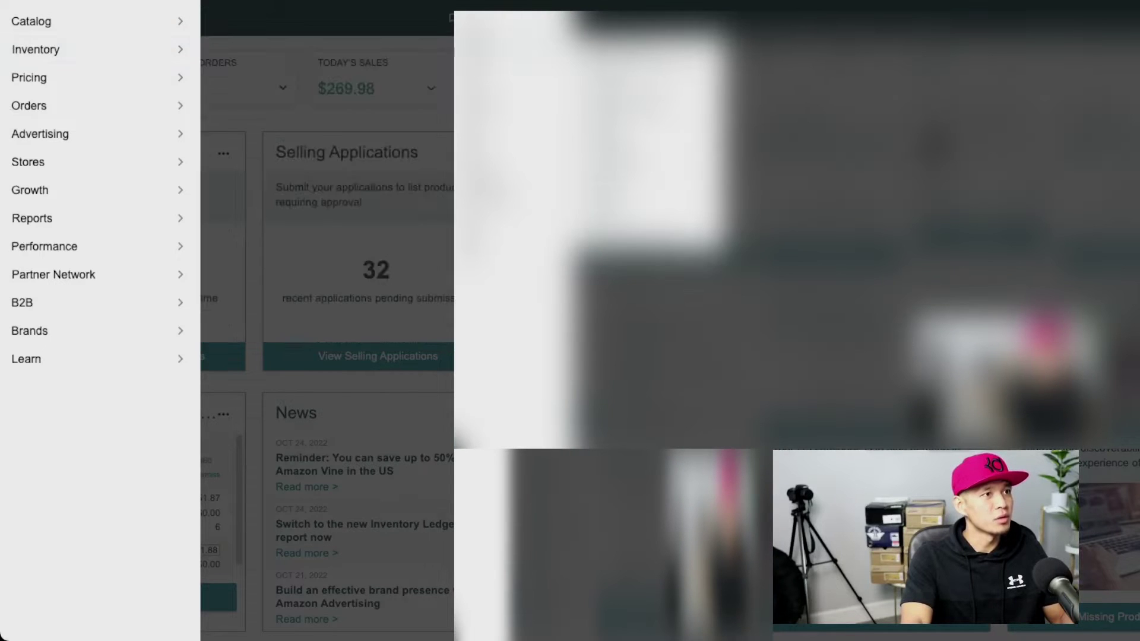
# - Open the Manage All Inventory page from the Inventory section
pyautogui.moveTo(96, 49)
pyautogui.click(273, 49)
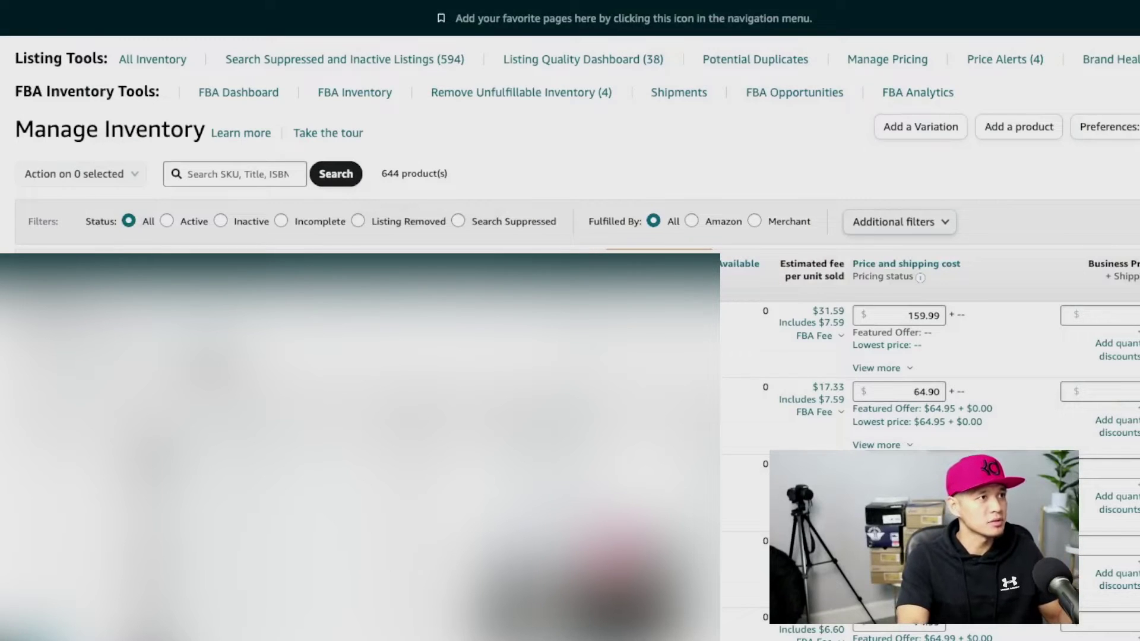
pyautogui.click(16, 5)
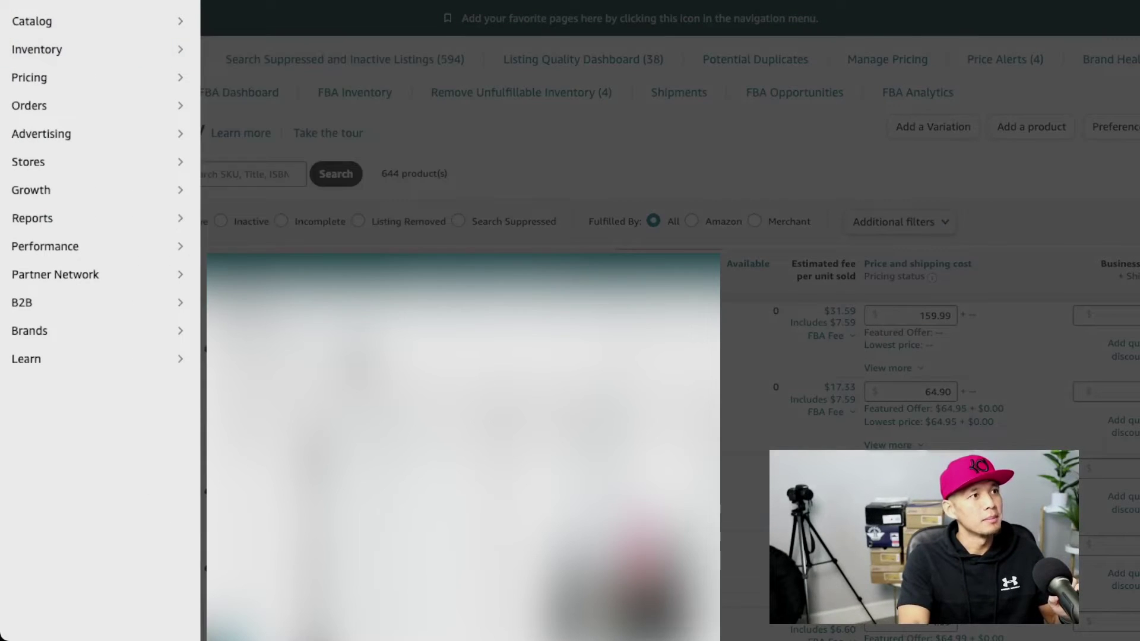
pyautogui.moveTo(96, 50)
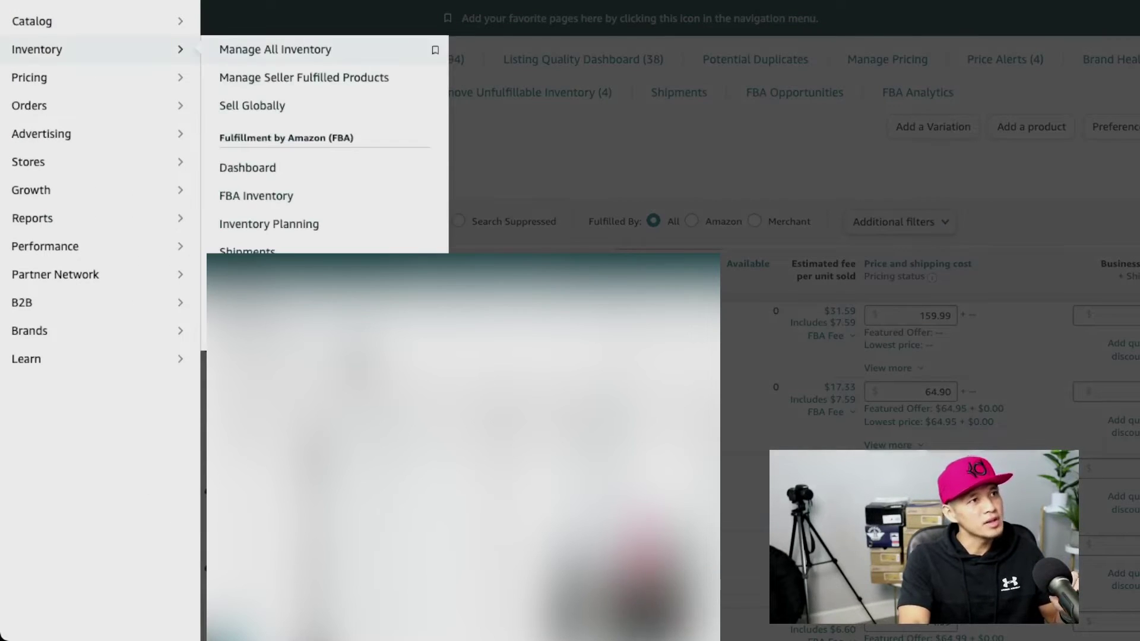
pyautogui.click(275, 50)
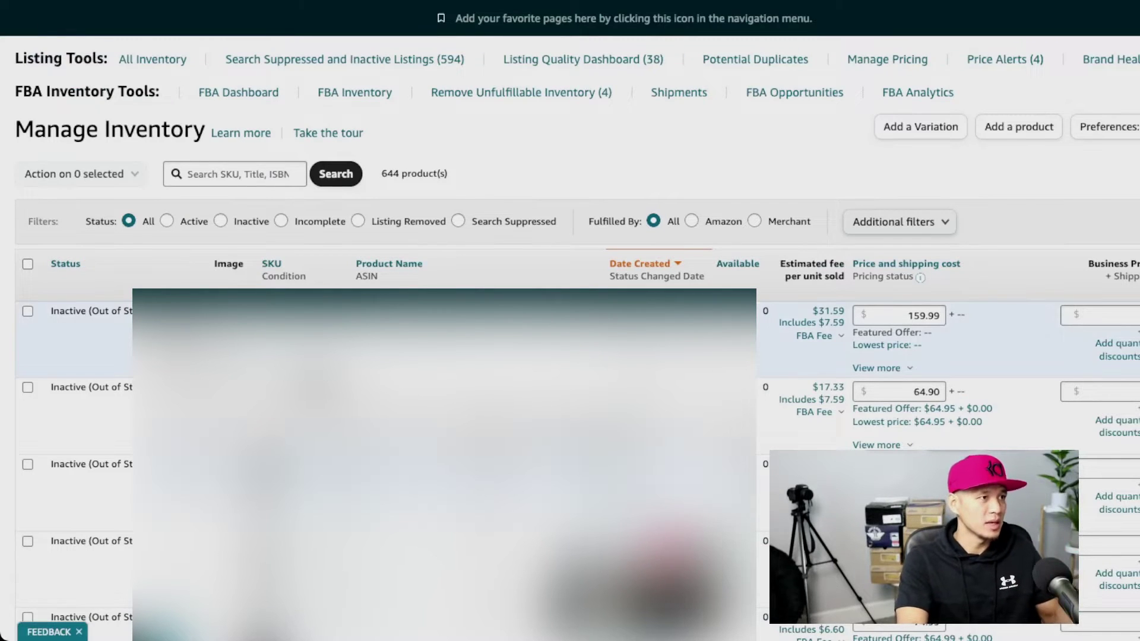
# - Select the first six out-of-stock listings in the inventory list
pyautogui.scroll(-1, 570, 321)
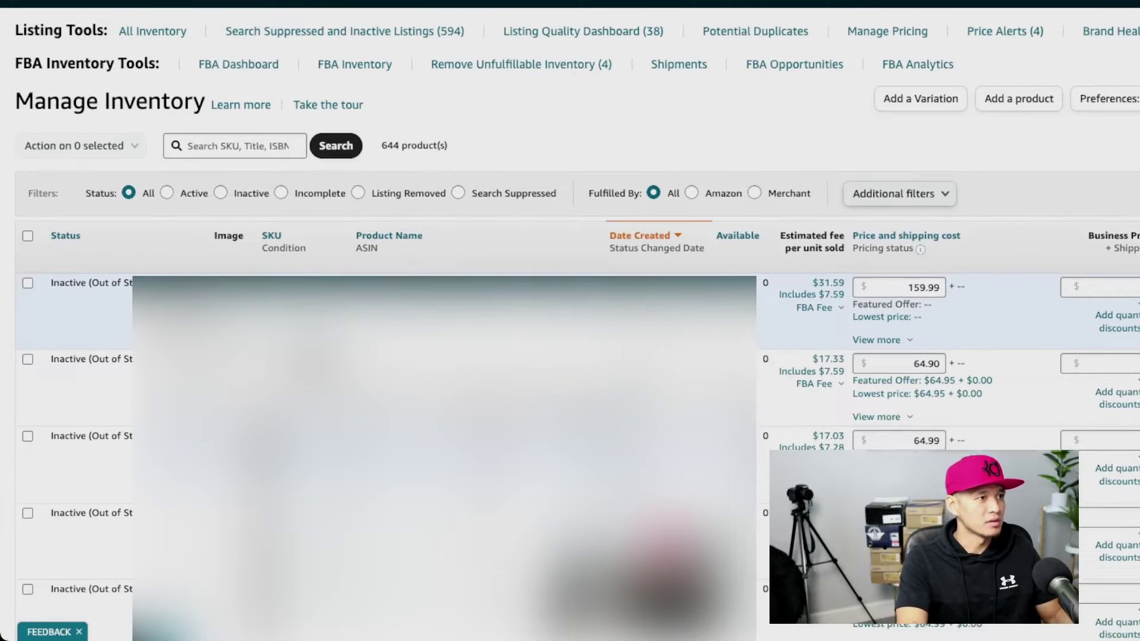
pyautogui.click(27, 283)
pyautogui.click(27, 359)
pyautogui.scroll(-2, 27, 356)
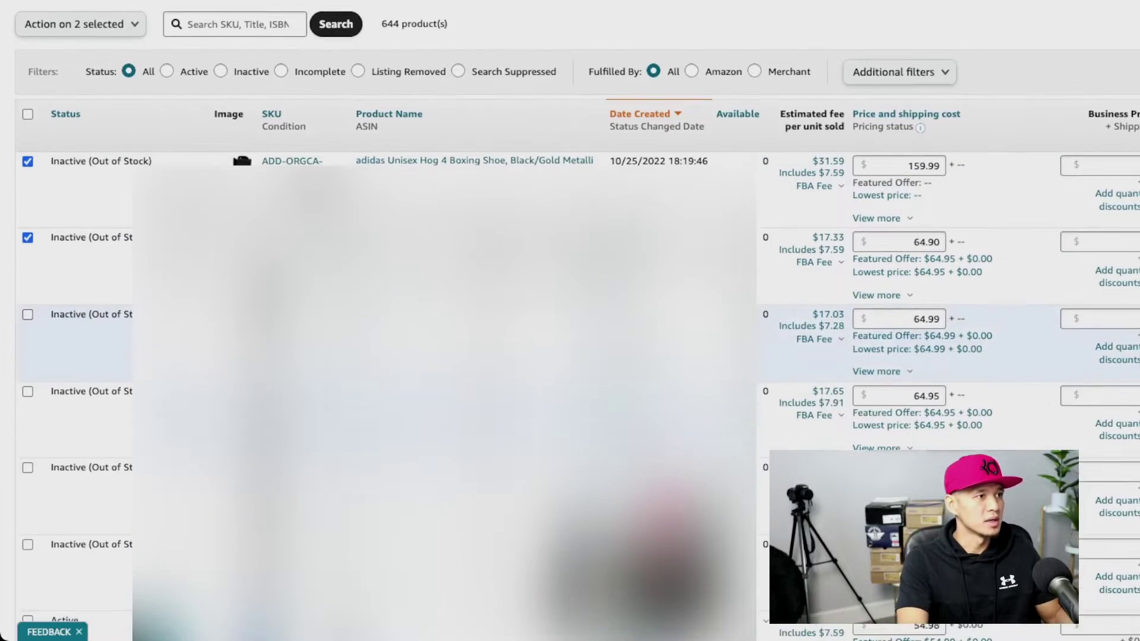
pyautogui.click(28, 310)
pyautogui.click(28, 387)
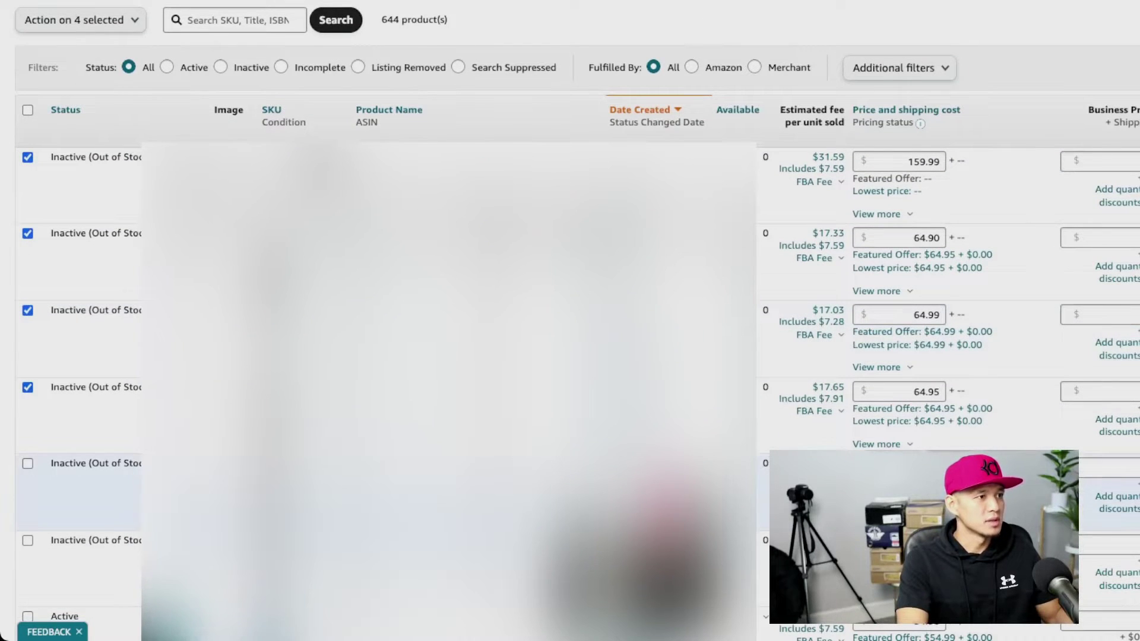
pyautogui.click(28, 463)
pyautogui.click(27, 541)
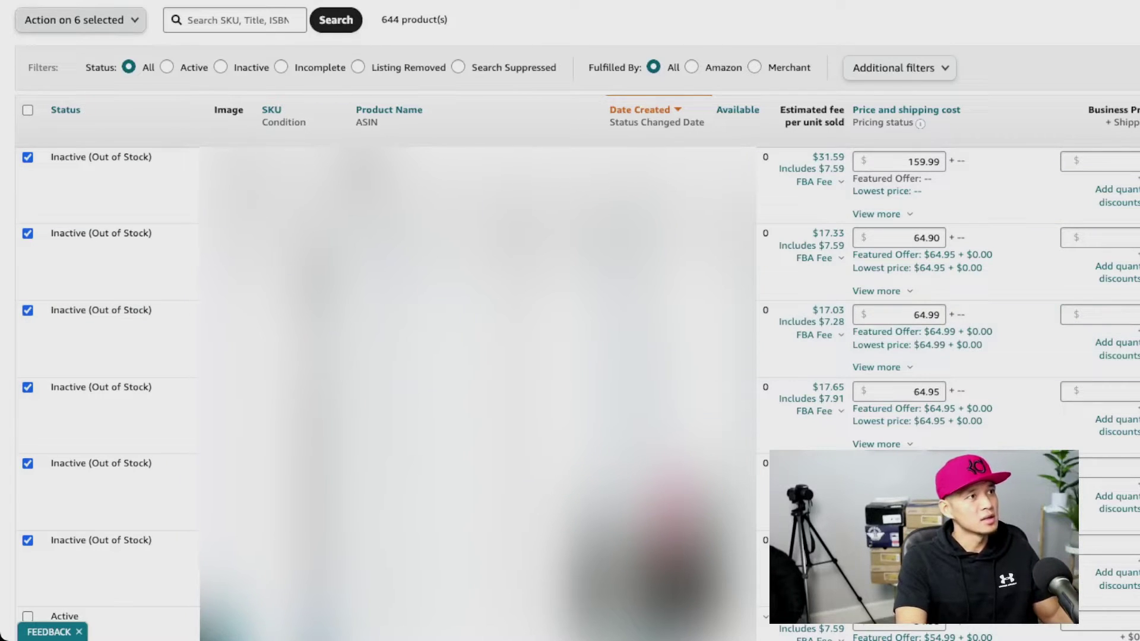
# - Apply Send/replenish inventory to the six selected listings and confirm continuing with them
pyautogui.click(80, 19)
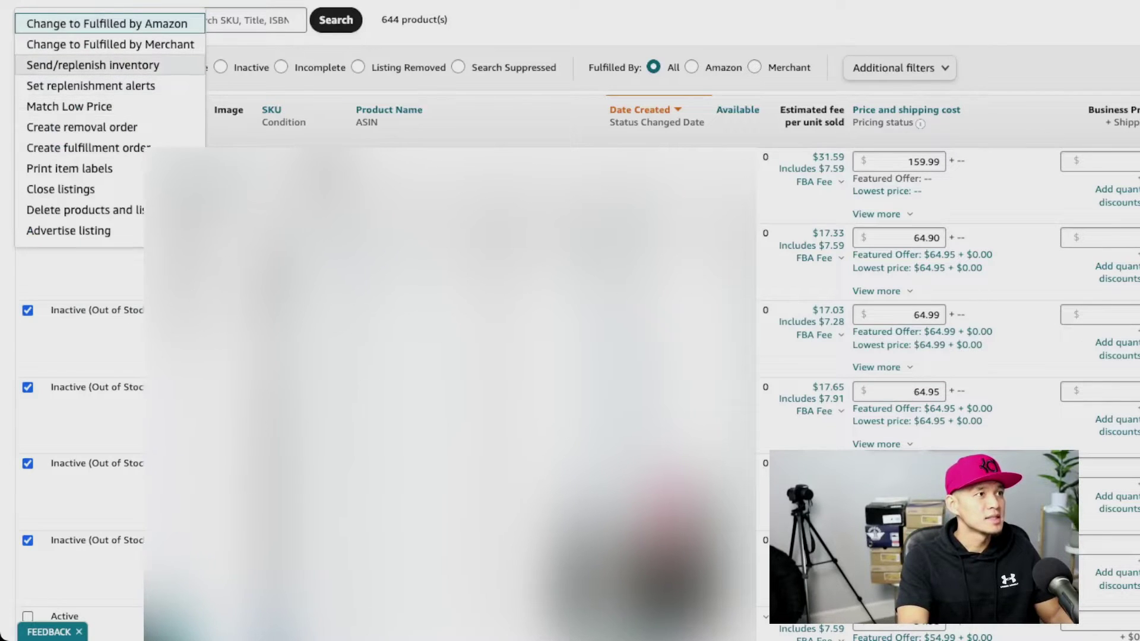
pyautogui.click(93, 65)
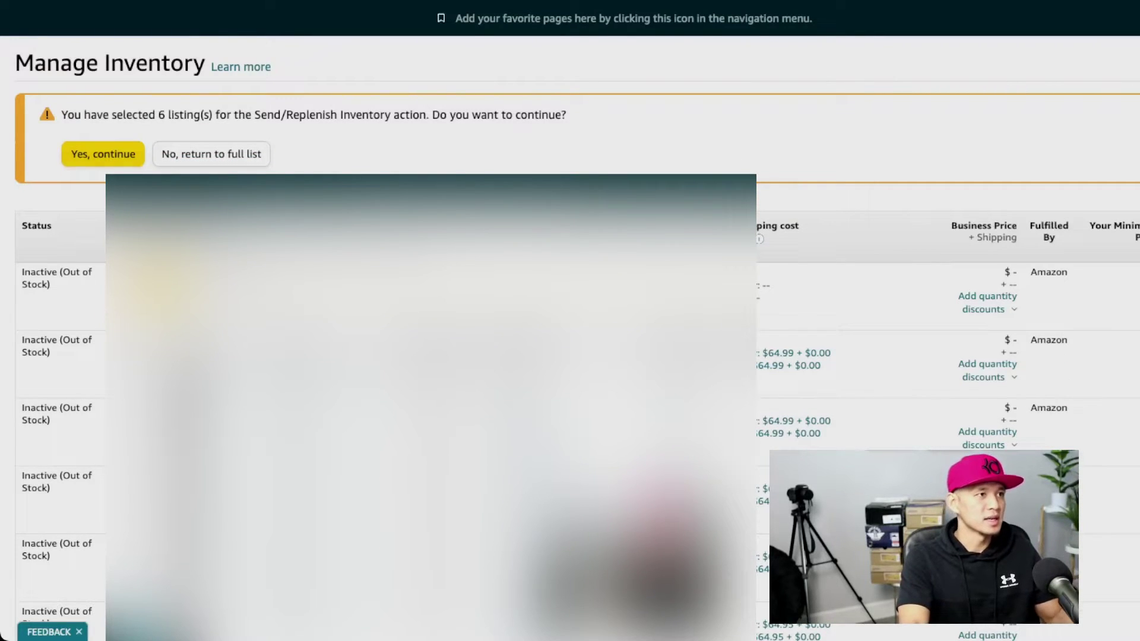
pyautogui.click(103, 154)
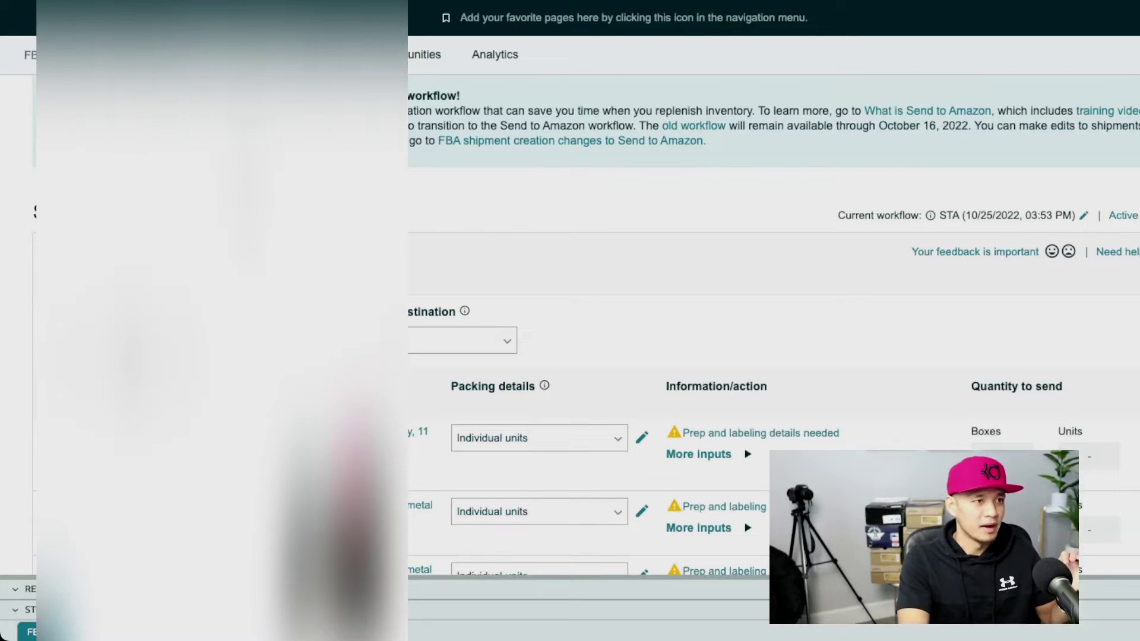
# - Set the first SKU's prep category to "No prep needed" in its prep and labeling details and save it
pyautogui.scroll(-4, 772, 309)
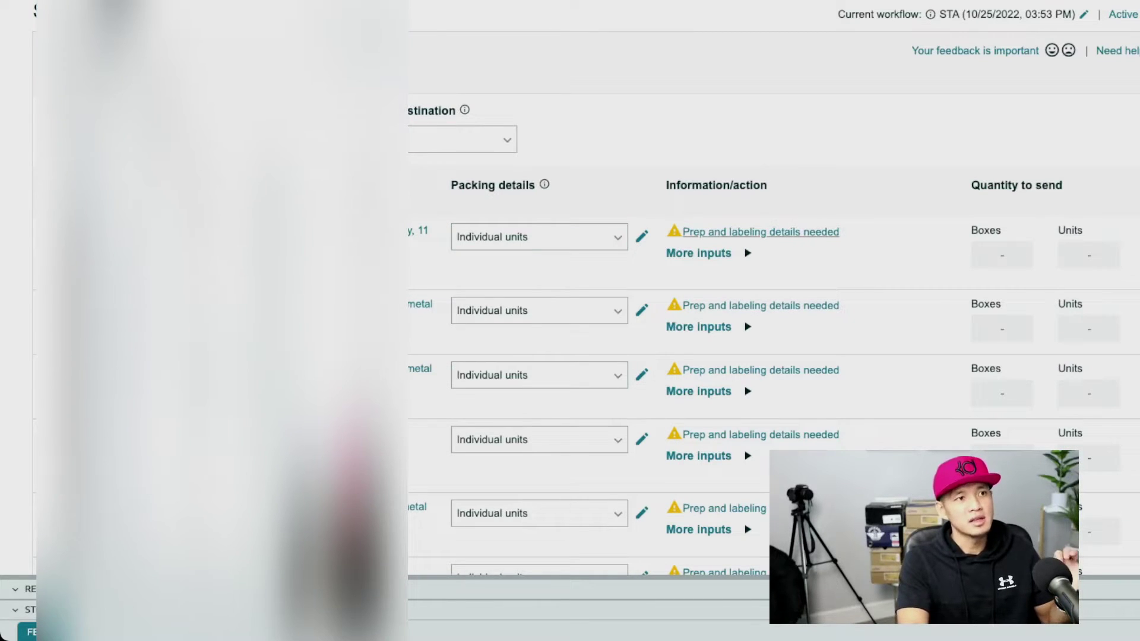
pyautogui.click(761, 232)
pyautogui.click(361, 187)
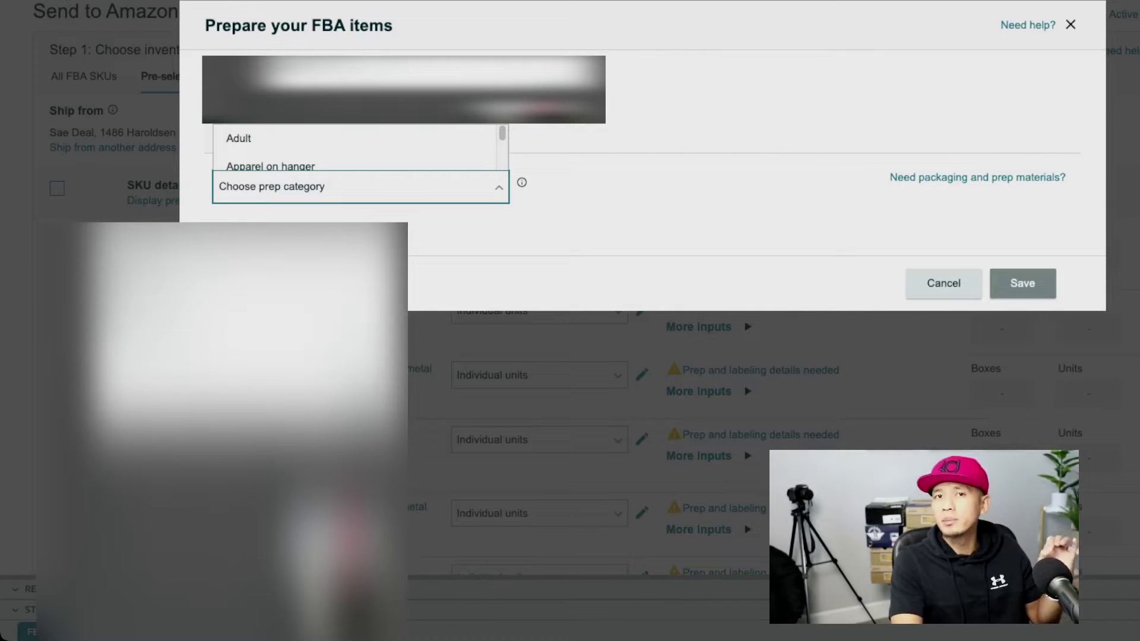
pyautogui.press('Down')
pyautogui.press('Down')
pyautogui.press('Down')
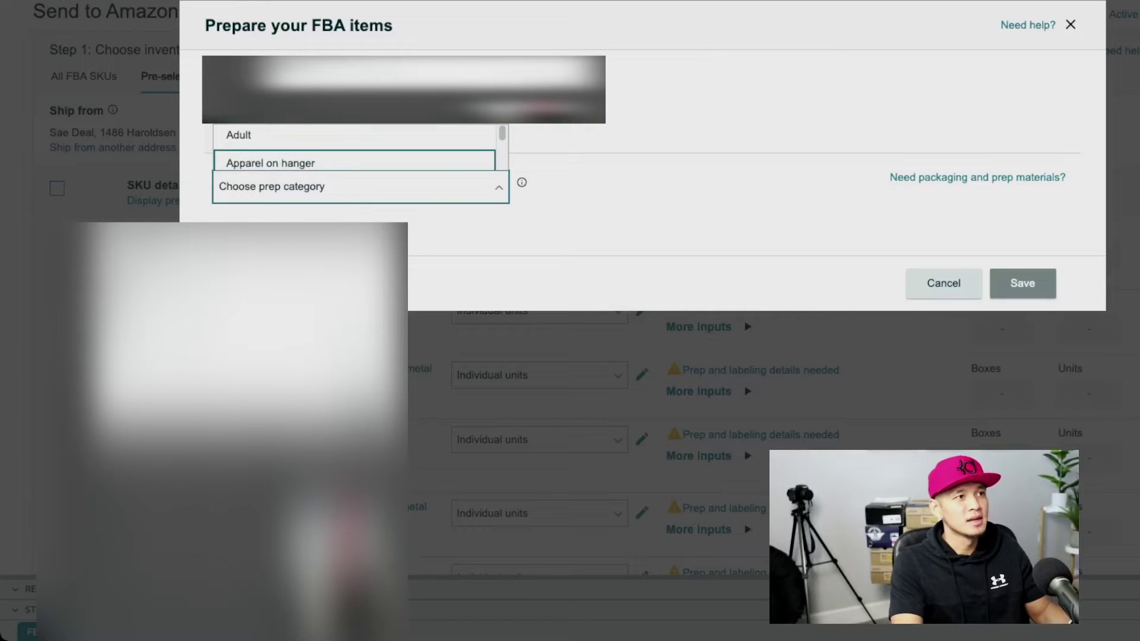
pyautogui.press('Down')
pyautogui.press('Down')
pyautogui.press('Down')
pyautogui.press('Down')
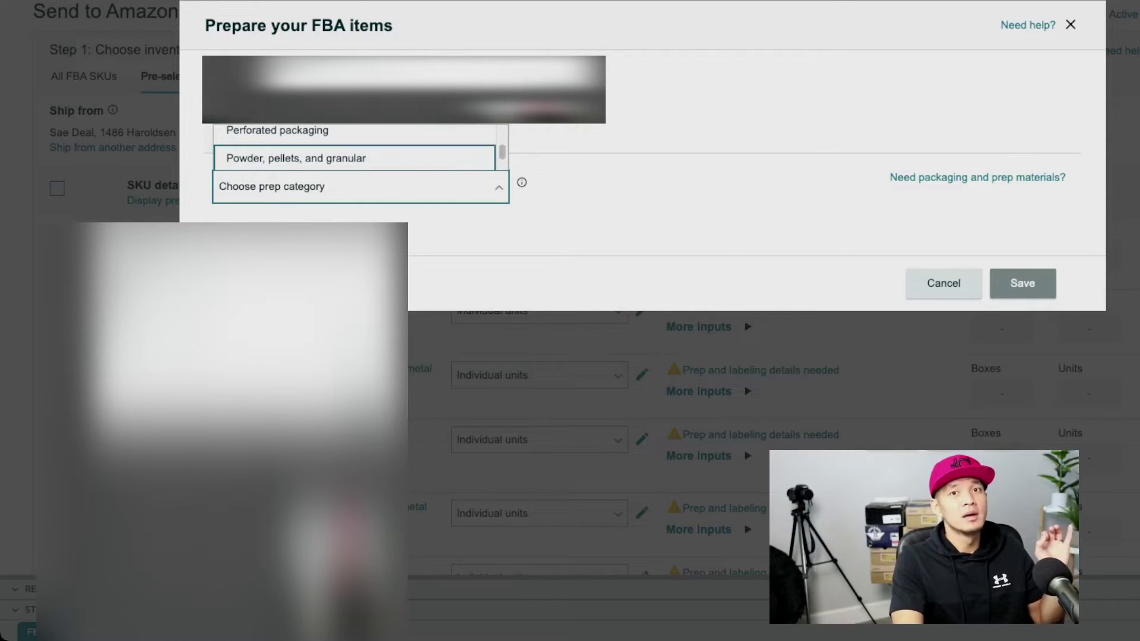
pyautogui.press('Down')
pyautogui.press('Down')
pyautogui.press('Down')
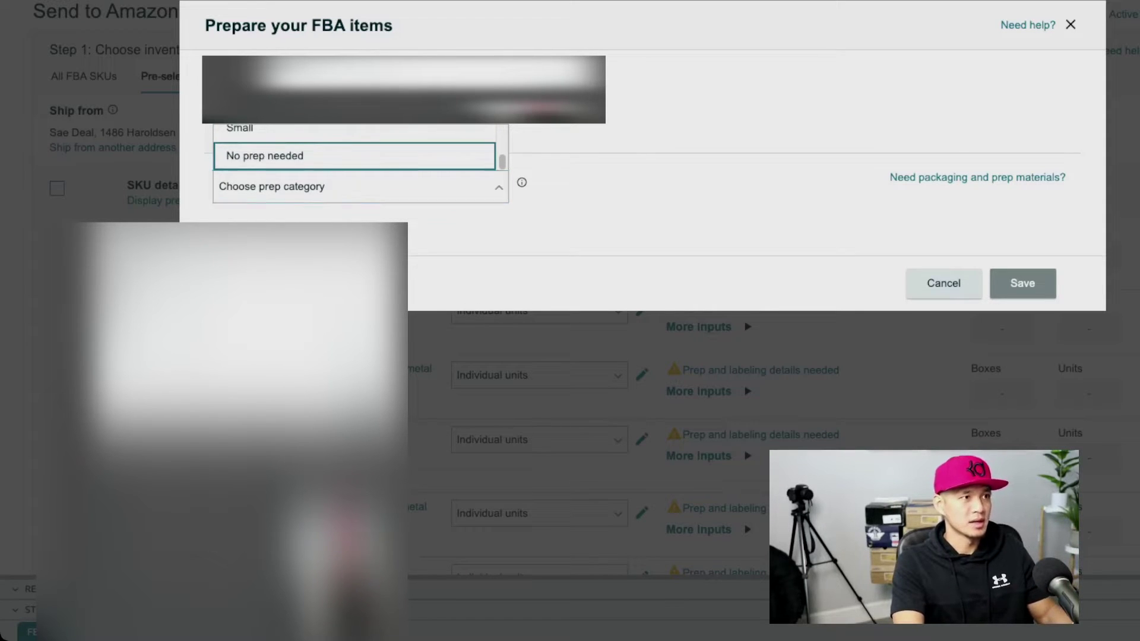
pyautogui.press('Return')
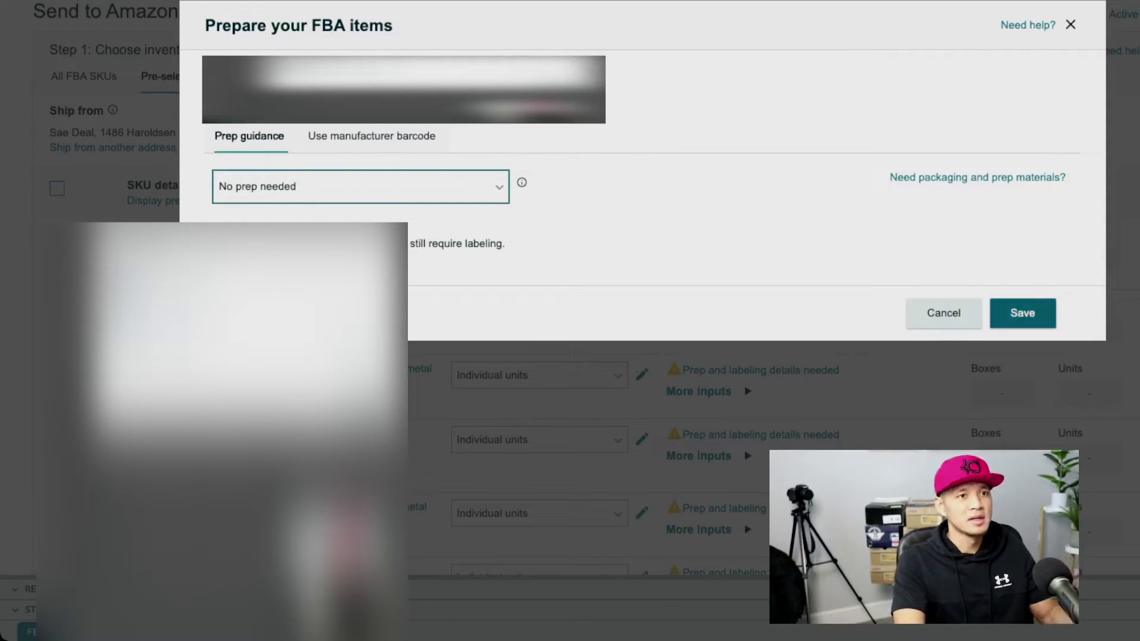
pyautogui.click(1023, 313)
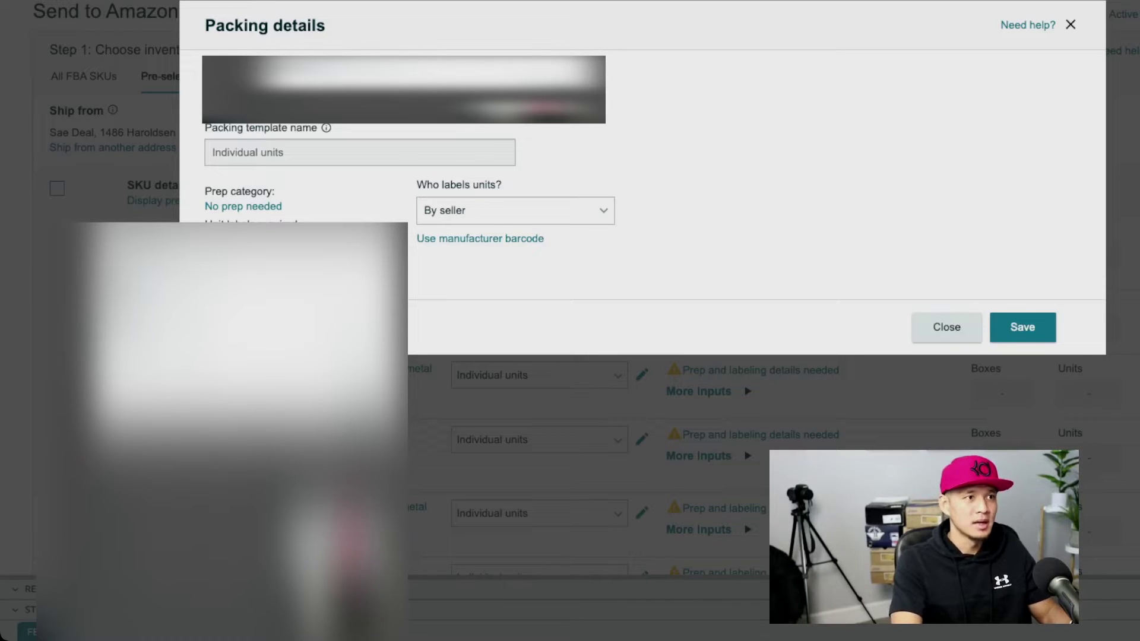
# - Keep unit labeling set to "By seller" in the first SKU's packing details and save them
pyautogui.click(516, 211)
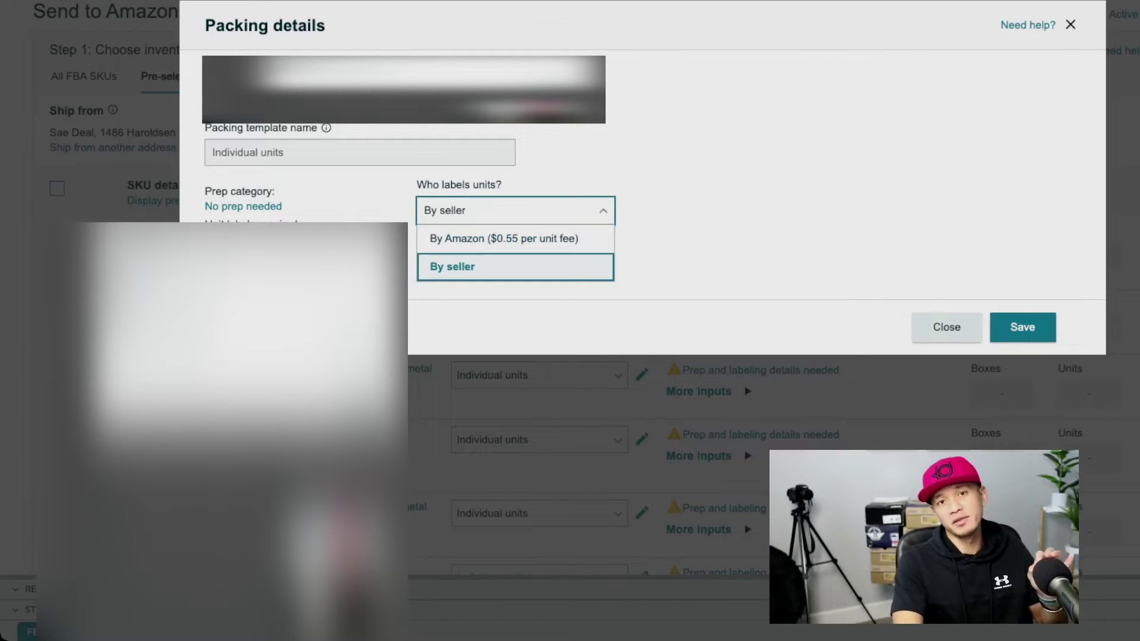
pyautogui.click(665, 238)
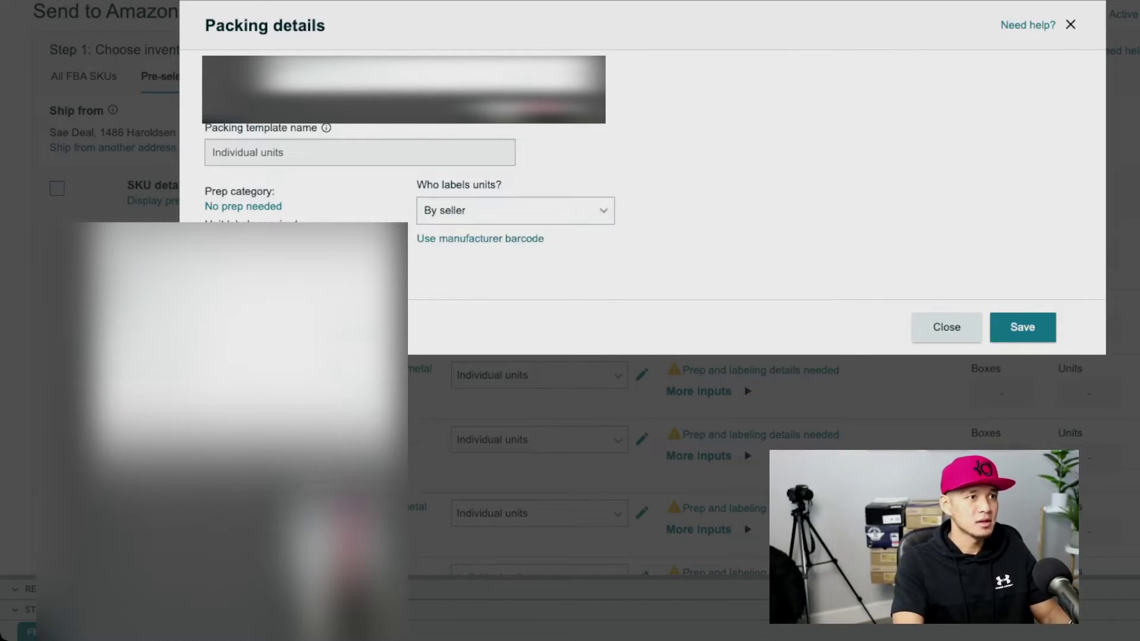
pyautogui.click(515, 211)
pyautogui.click(516, 267)
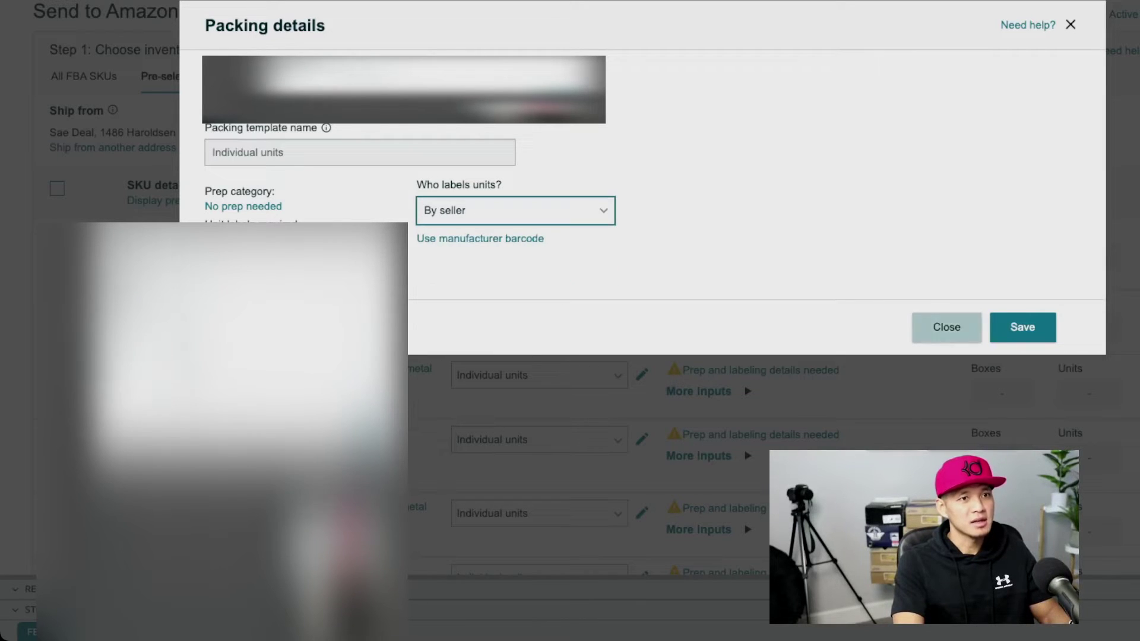
pyautogui.click(1022, 327)
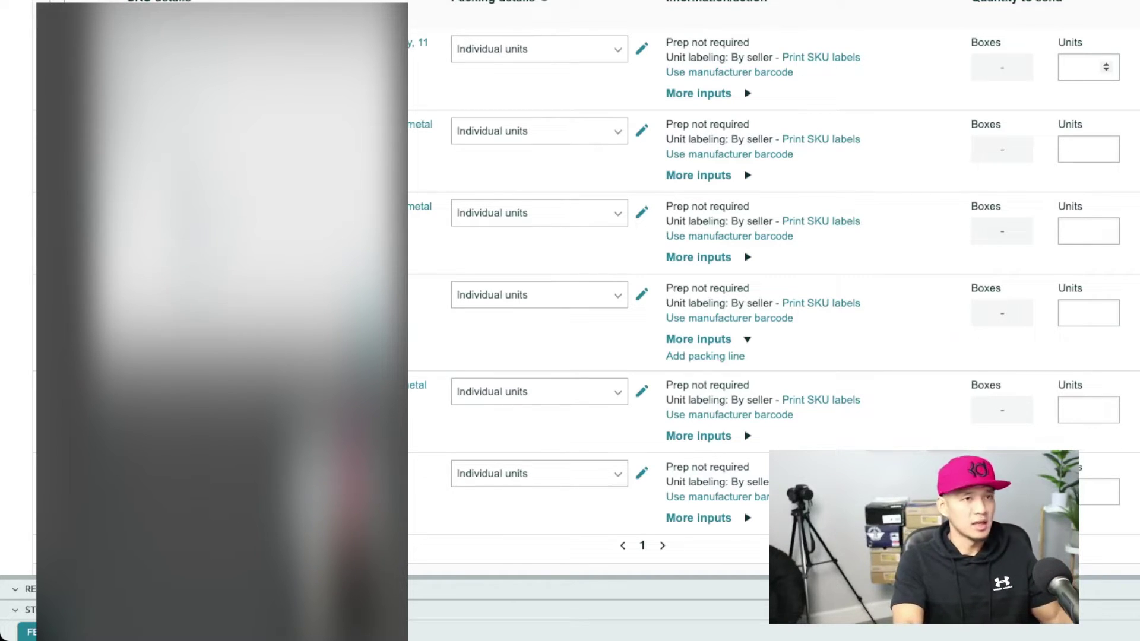
# - Enter the units to send for the six SKUs in order: 1, 3, 1, 1, 1 and 1
pyautogui.write('1')
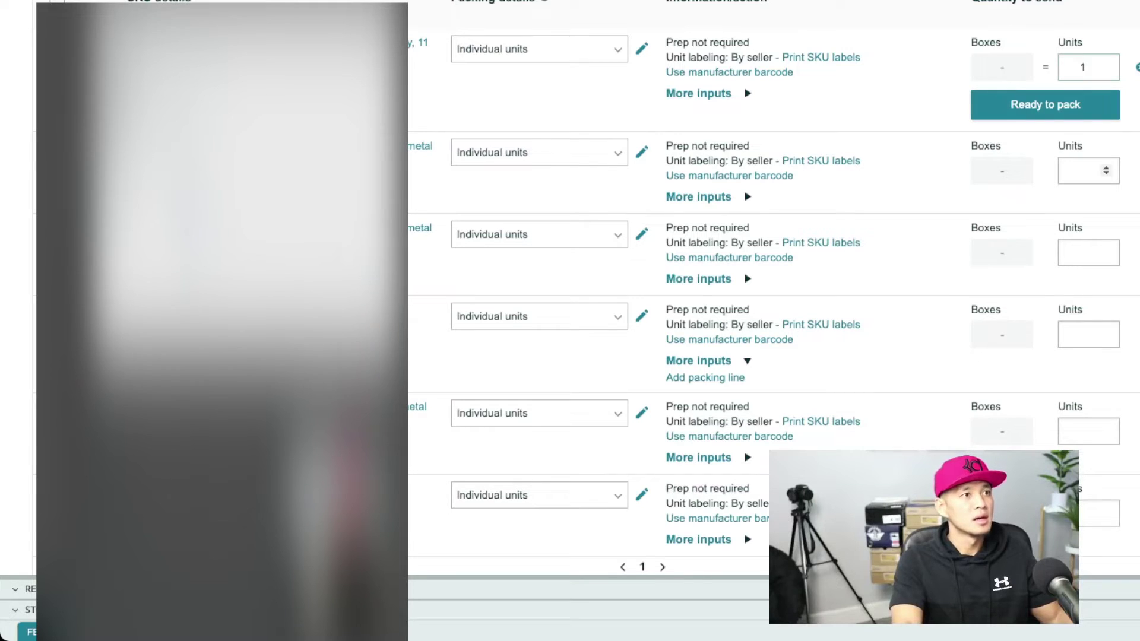
pyautogui.click(1083, 171)
pyautogui.write('3')
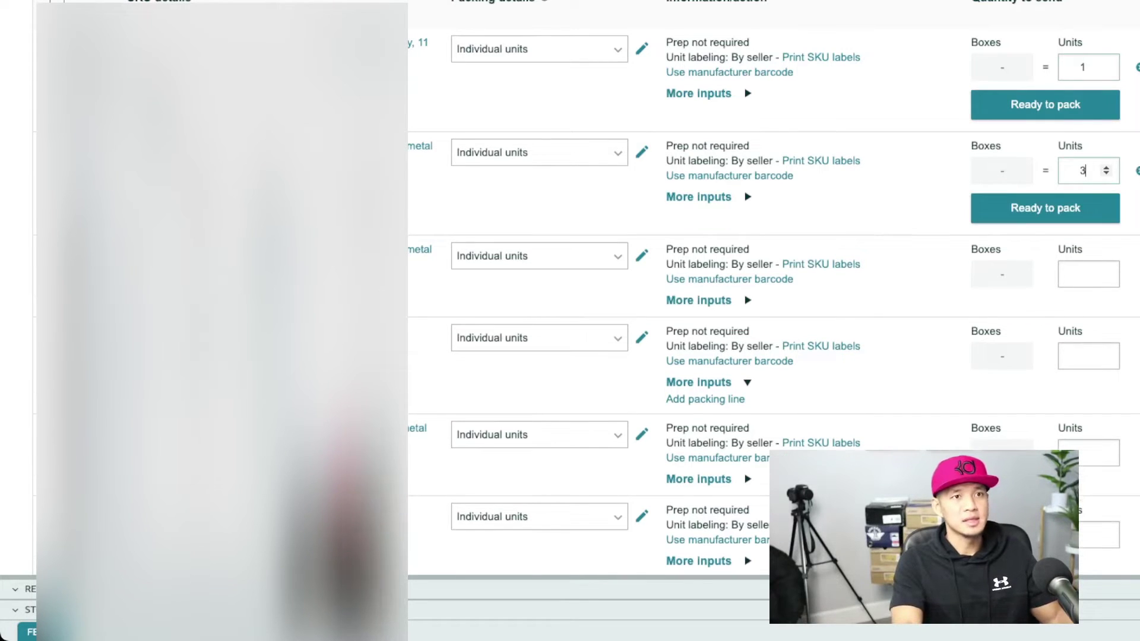
pyautogui.click(1083, 274)
pyautogui.write('1')
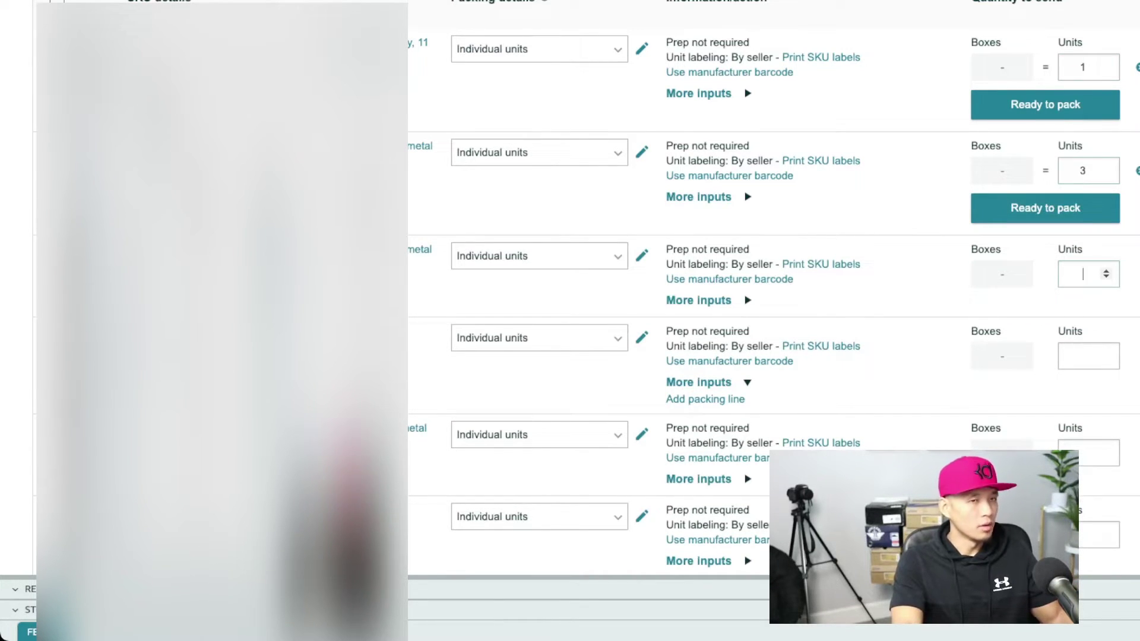
pyautogui.scroll(-2, 772, 296)
pyautogui.click(1084, 283)
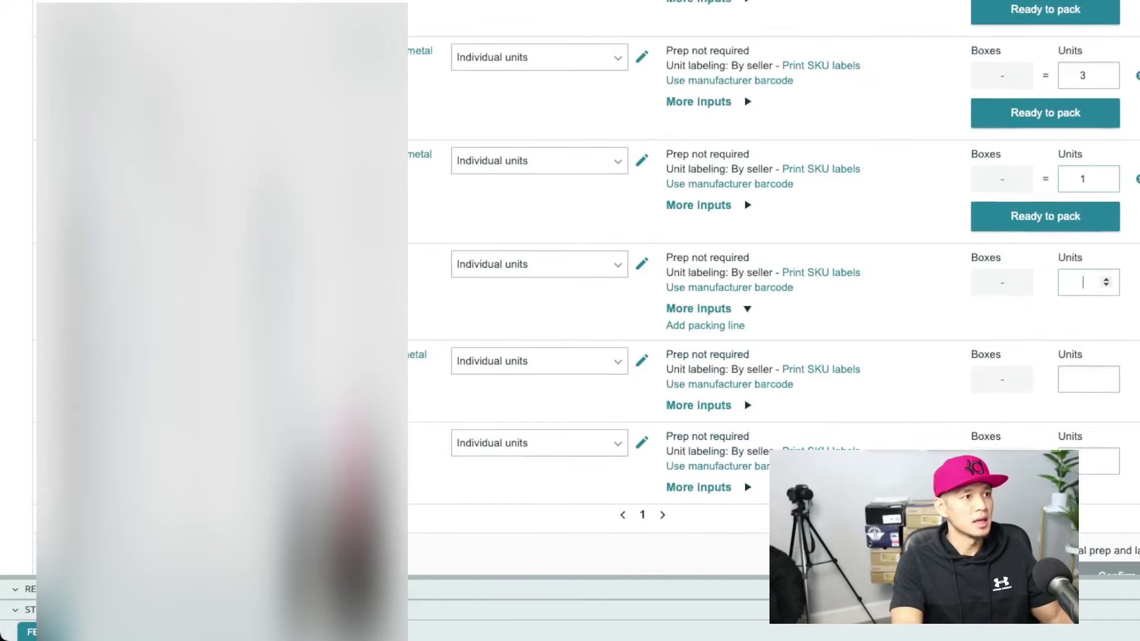
pyautogui.write('1')
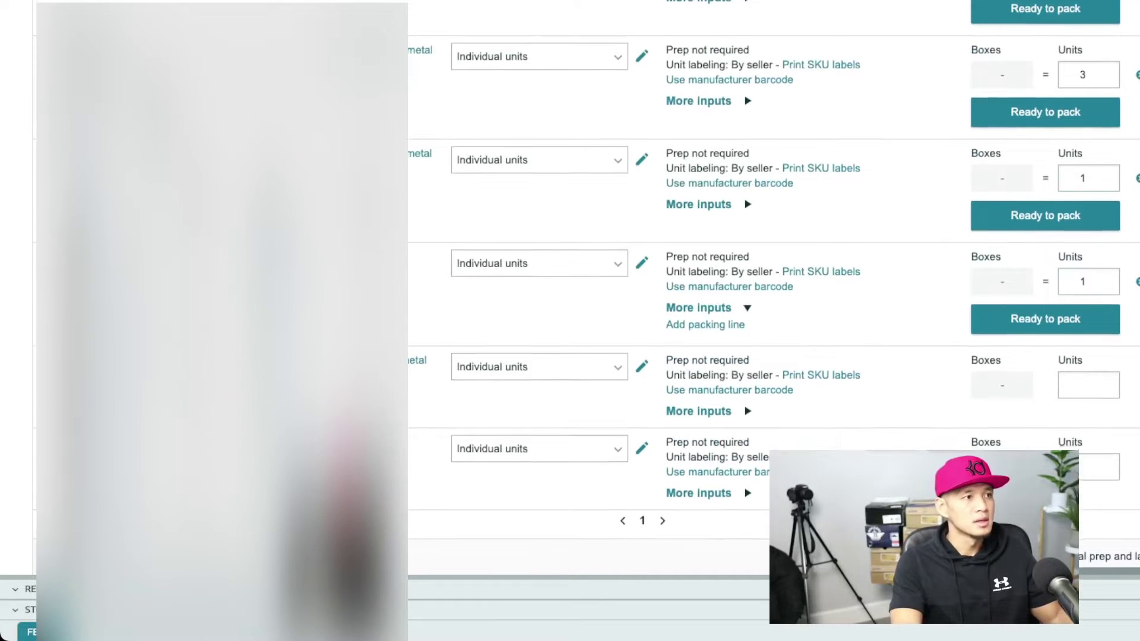
pyautogui.scroll(-1, 730, 377)
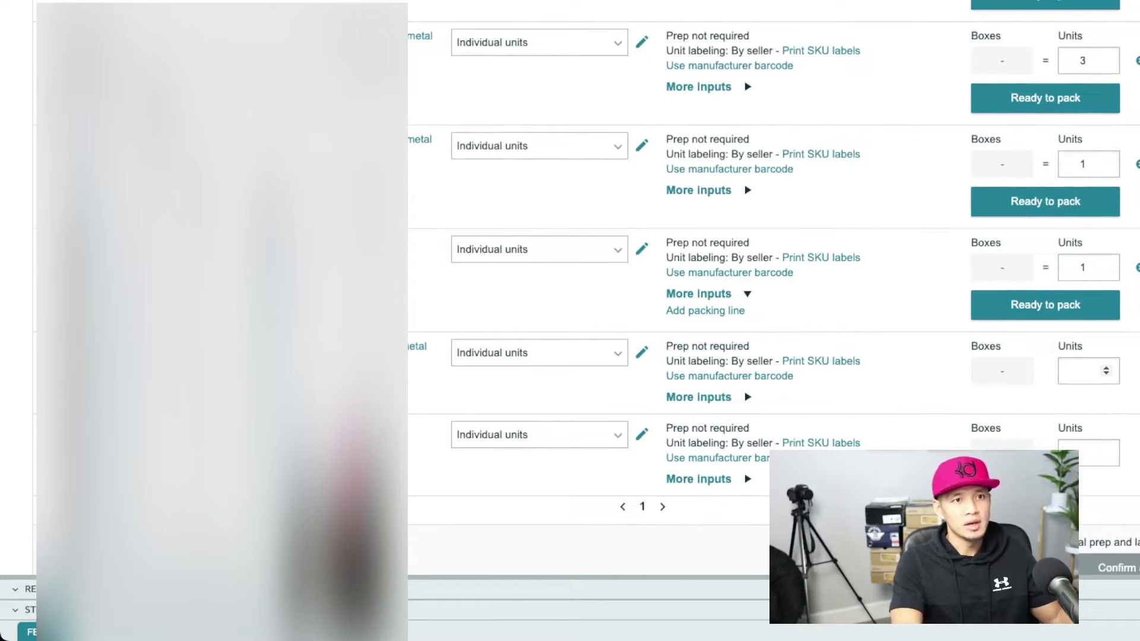
pyautogui.write('1')
pyautogui.click(1084, 474)
pyautogui.write('1')
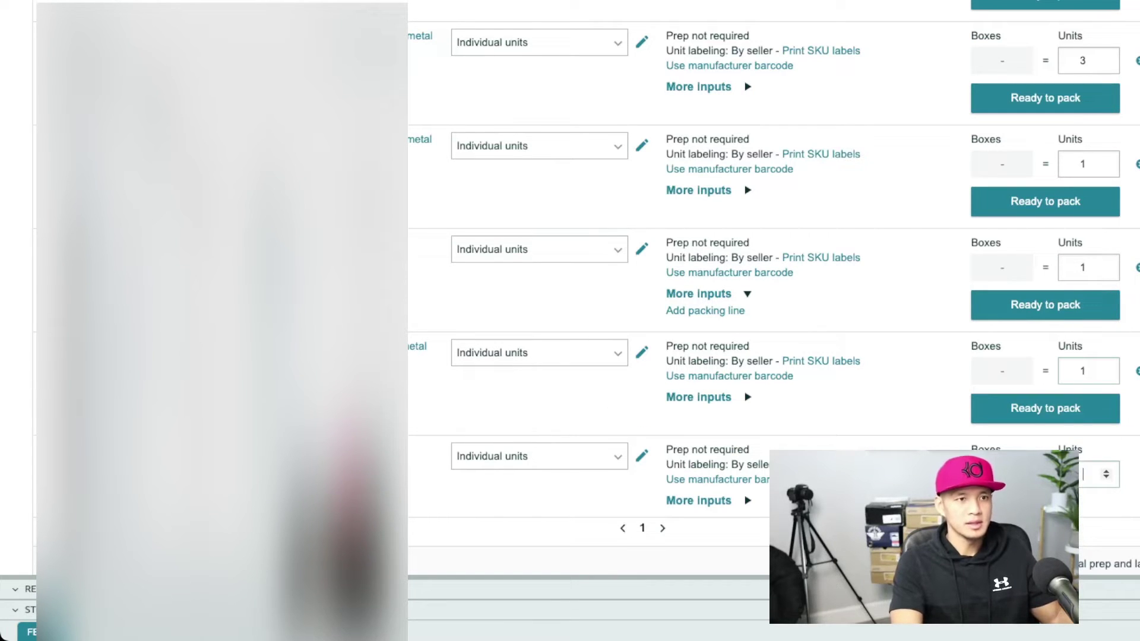
# - Mark all six SKUs as ready to pack
pyautogui.scroll(-3, 1069, 415)
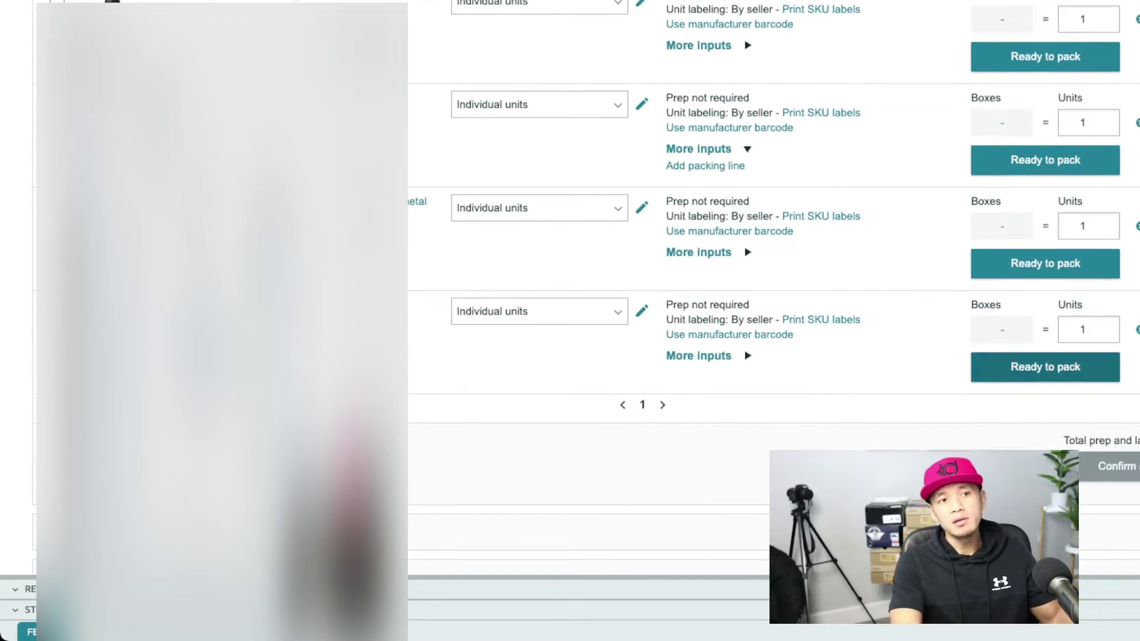
pyautogui.scroll(3, 1045, 367)
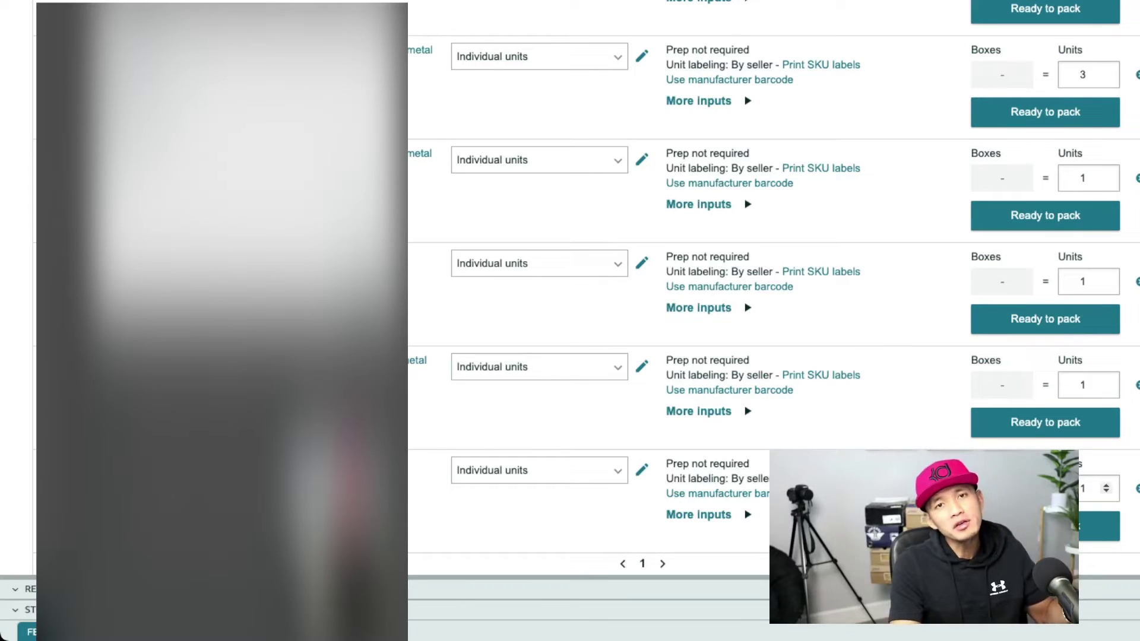
pyautogui.scroll(3, 772, 288)
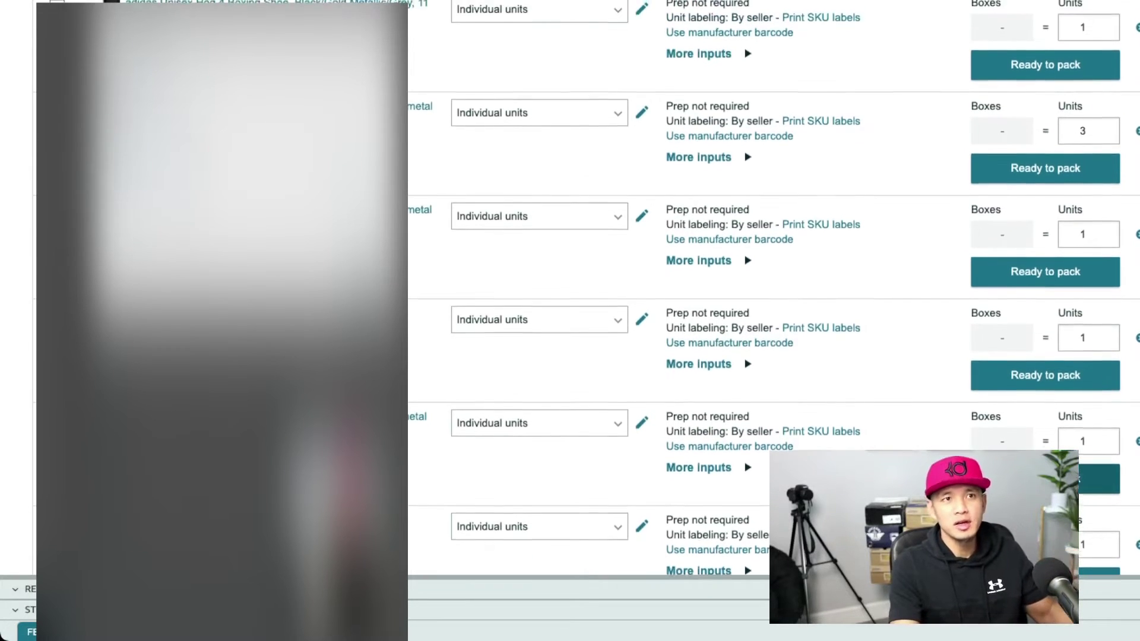
pyautogui.click(1045, 171)
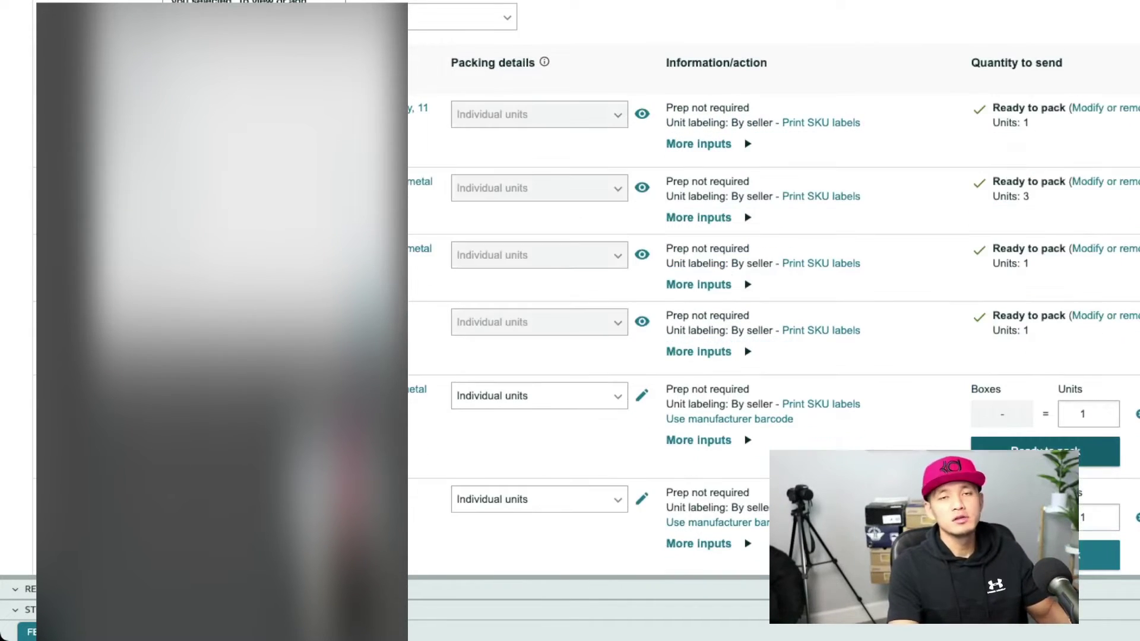
pyautogui.scroll(-1, 1046, 441)
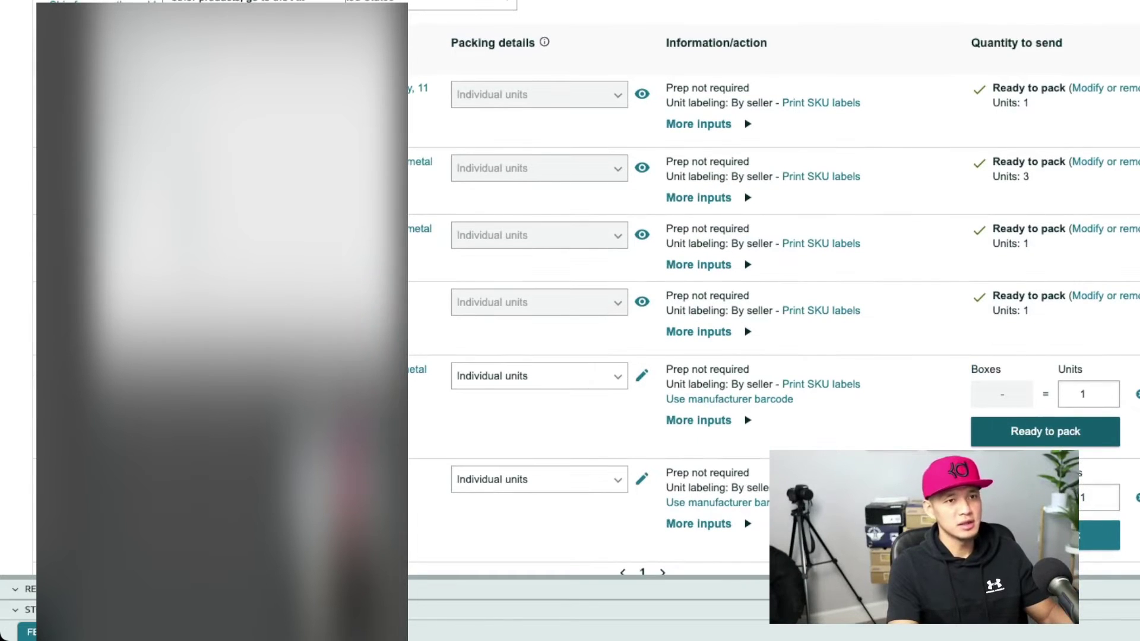
pyautogui.click(1045, 435)
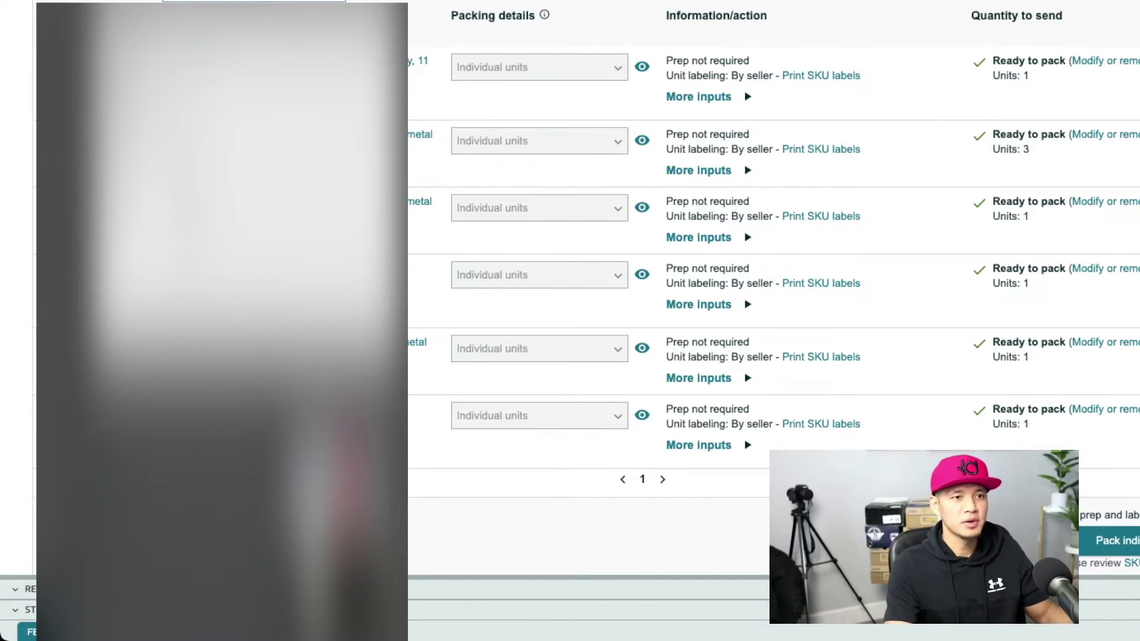
# - Continue to packing the individual units and confirm that everything in pack group 1 will fit into one box
pyautogui.click(973, 541)
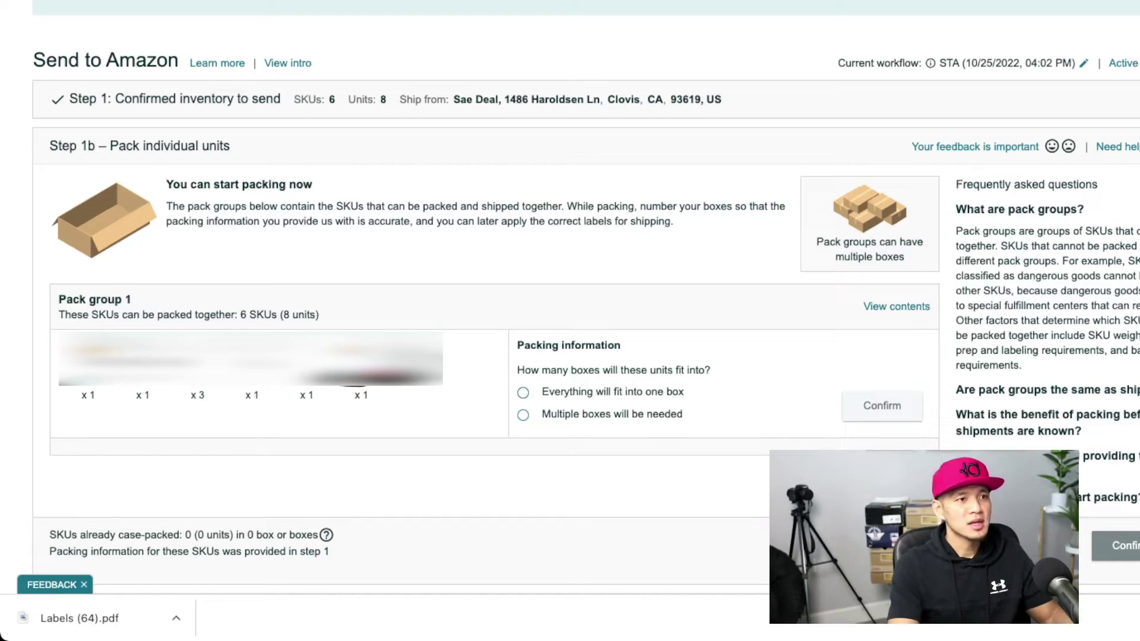
pyautogui.click(523, 393)
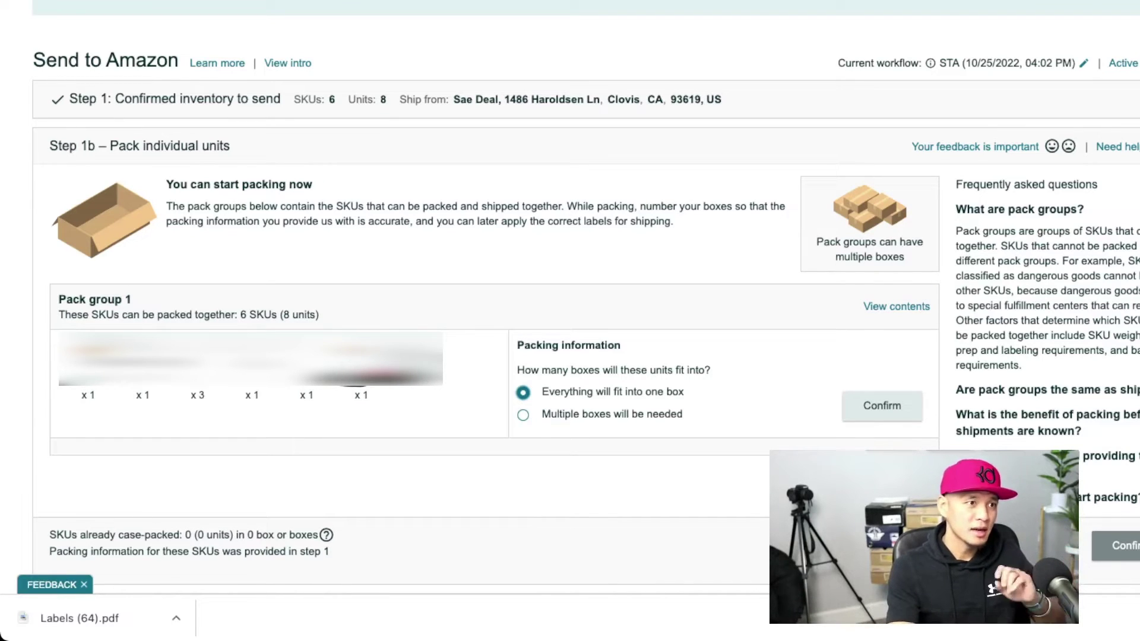
pyautogui.click(882, 406)
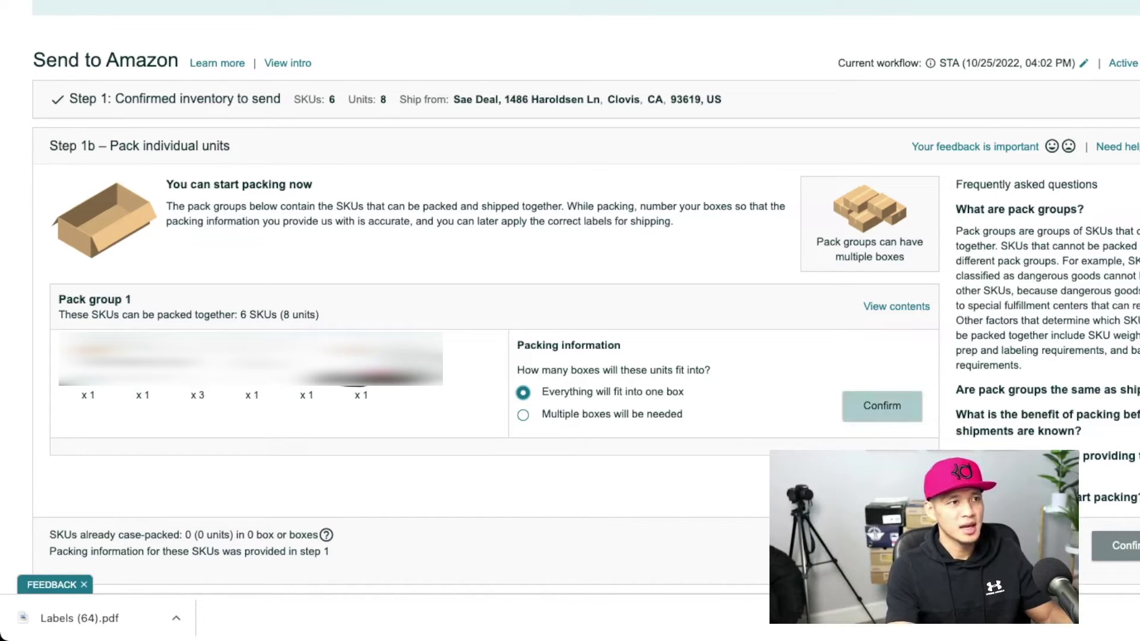
pyautogui.click(882, 407)
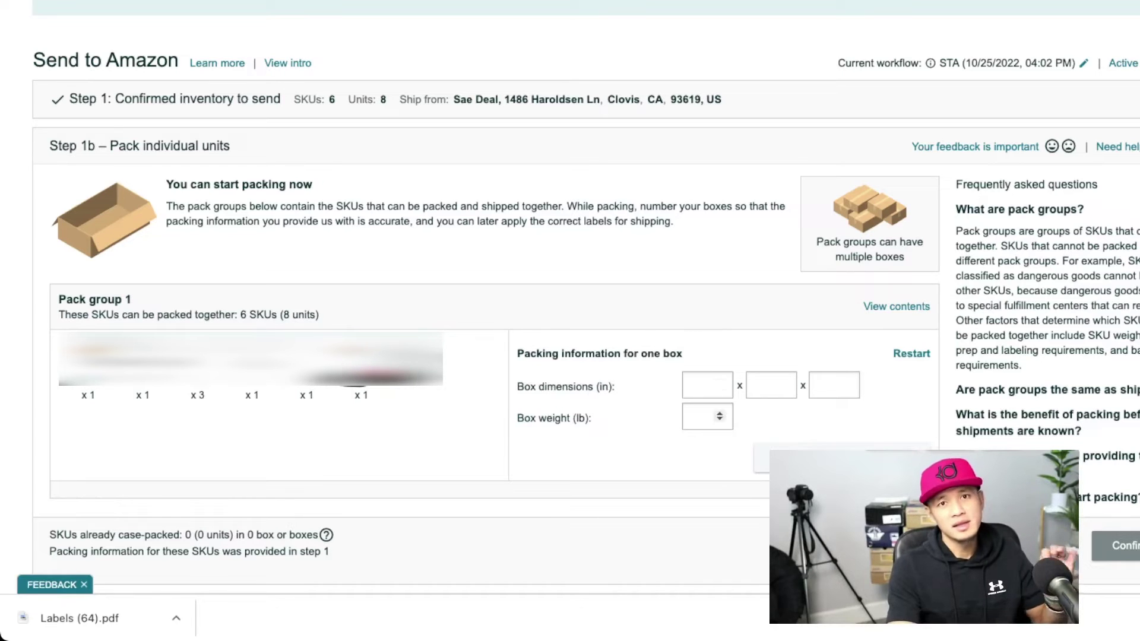